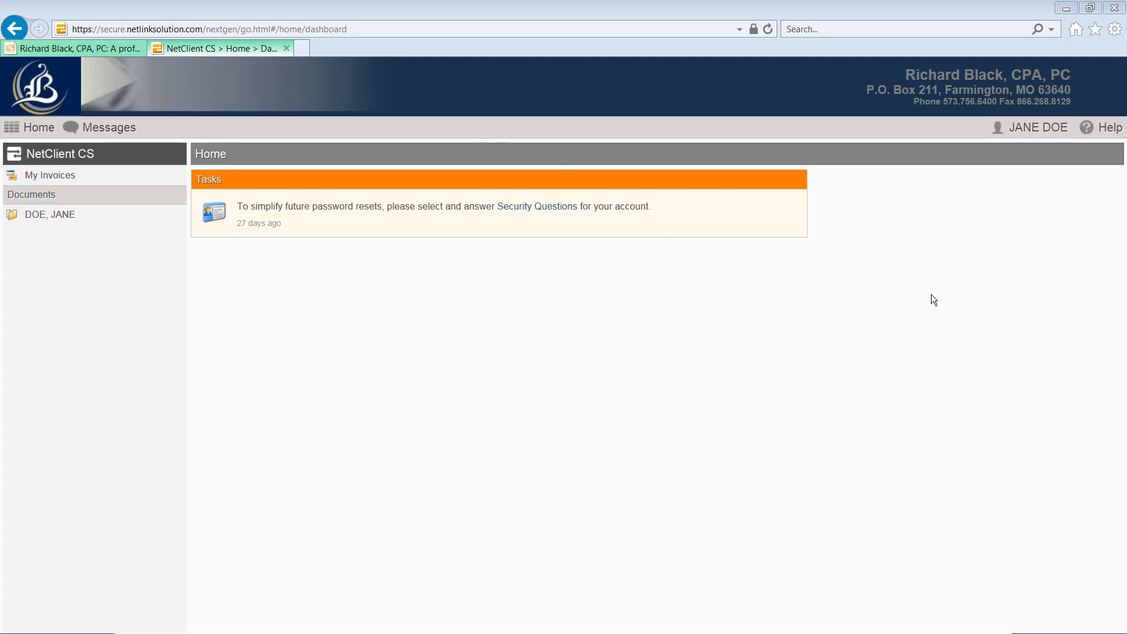
# - From the account menu, open the Manage Multi-factor Authentication page
pyautogui.click(1020, 140)
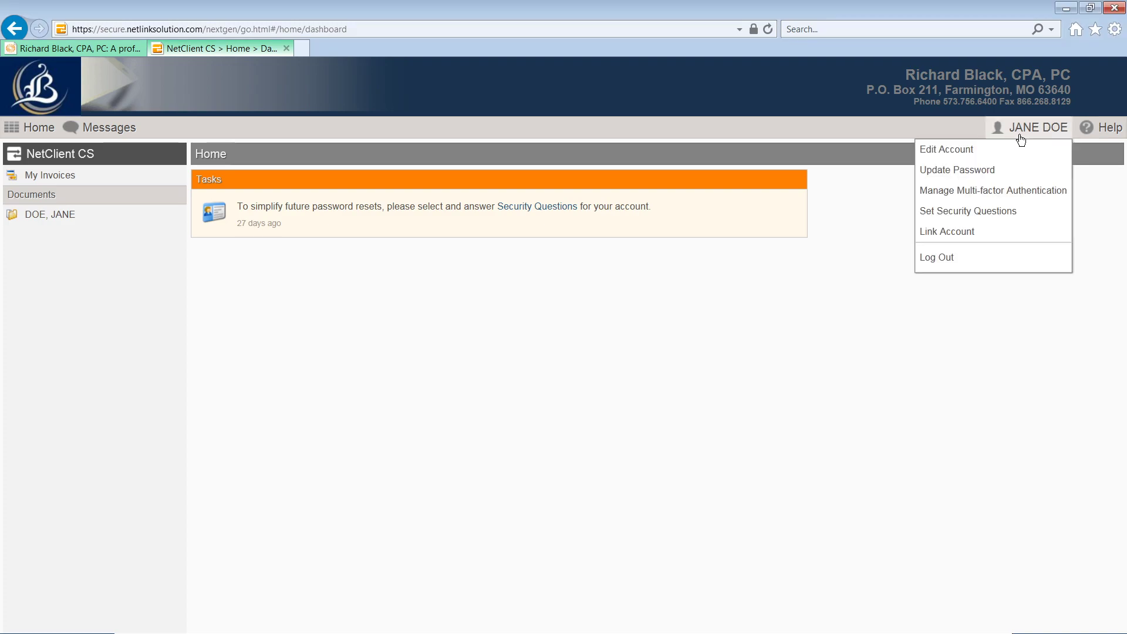
pyautogui.click(987, 193)
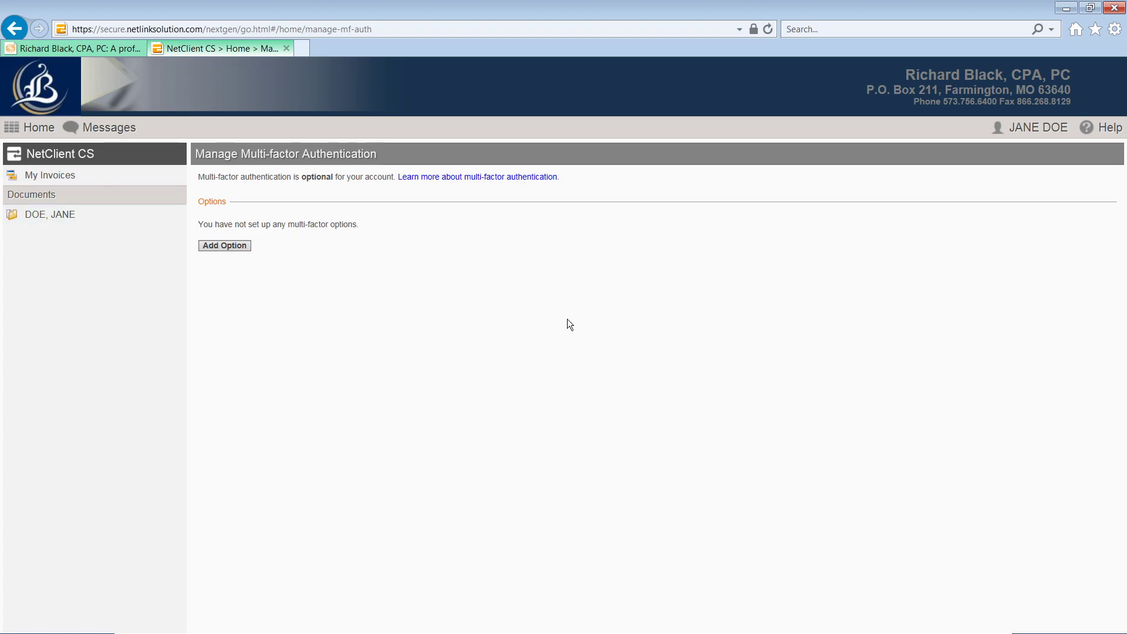
# - Add a new multi-factor option and confirm the change with the account password
pyautogui.click(236, 249)
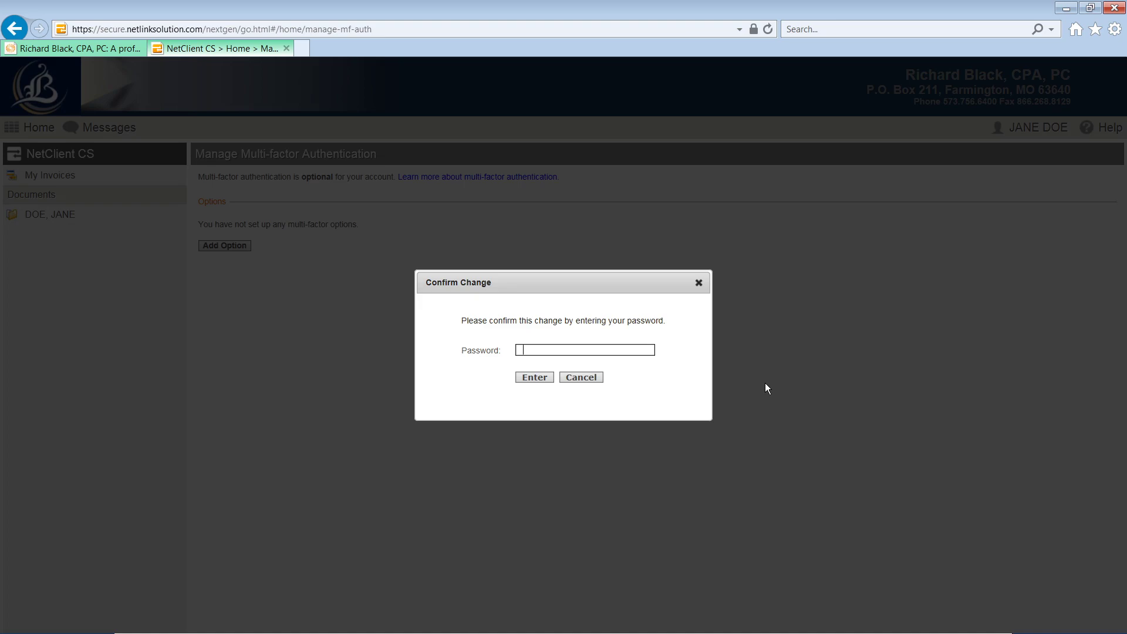
pyautogui.write('••••••••')
pyautogui.press('Return')
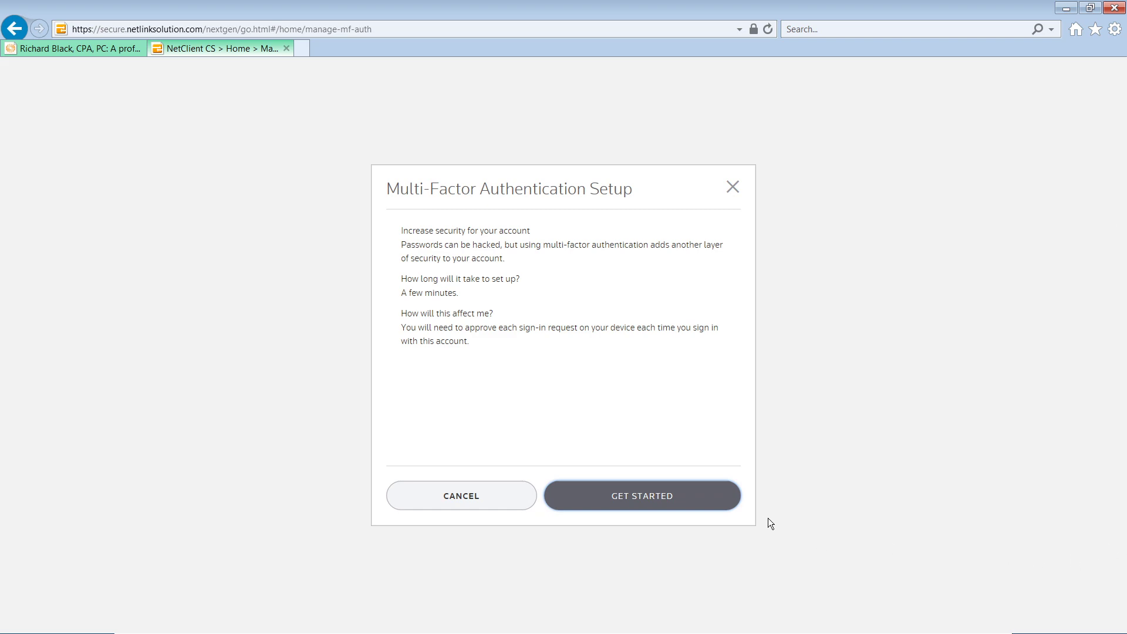
# - Start setup, browse the third-party app and device options, then return to Thomson Reuters Authenticator
pyautogui.click(719, 501)
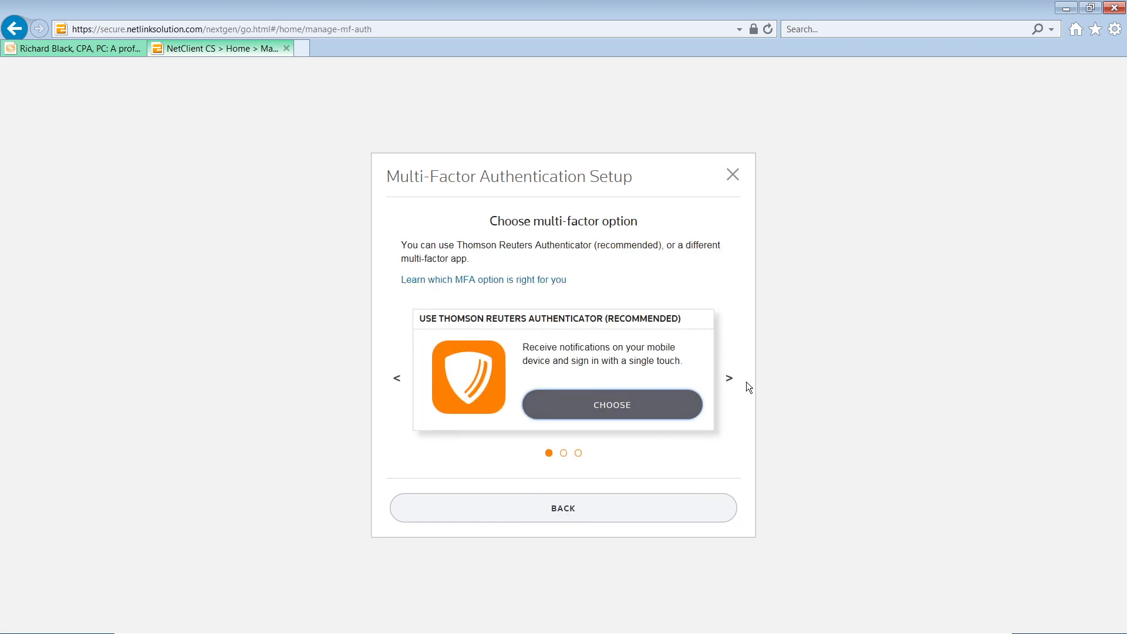
pyautogui.click(731, 379)
pyautogui.click(732, 379)
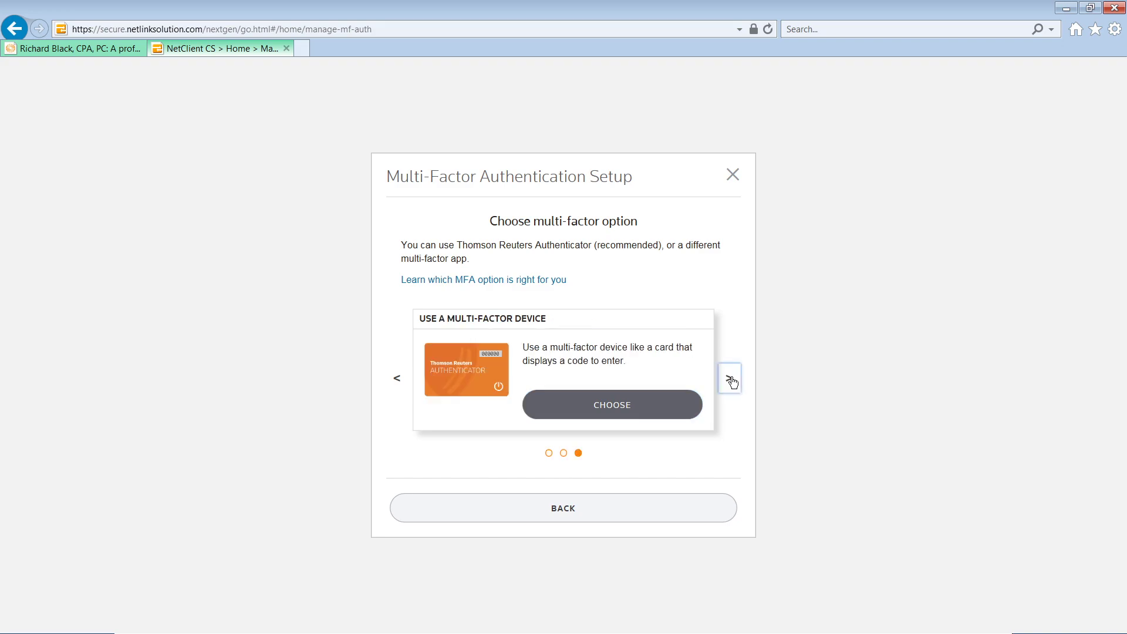
pyautogui.doubleClick(395, 378)
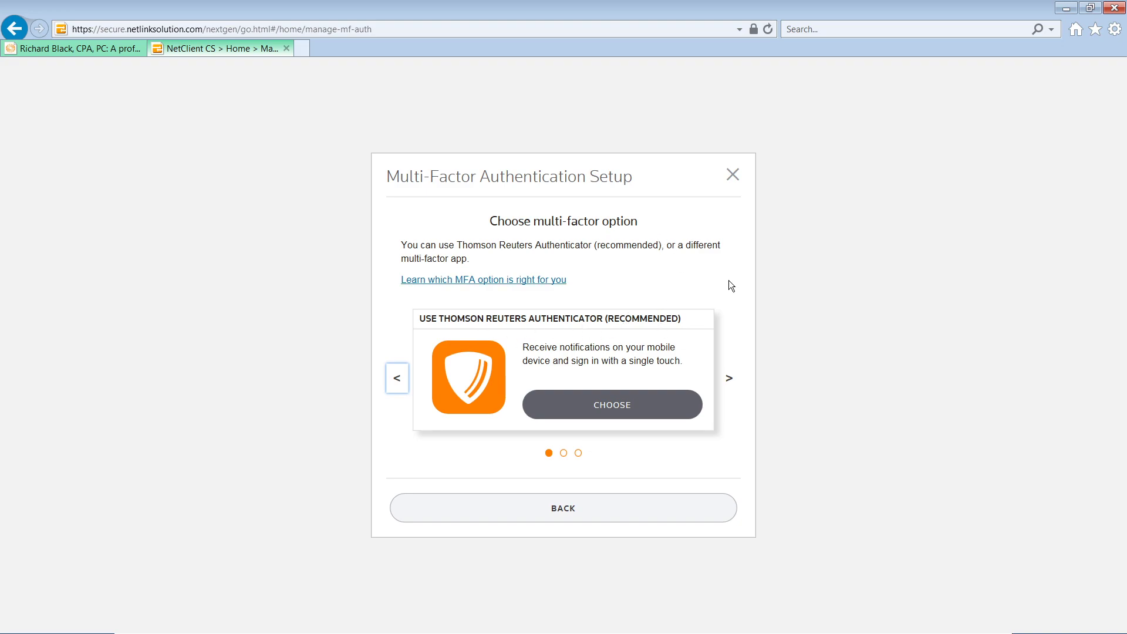
pyautogui.click(729, 378)
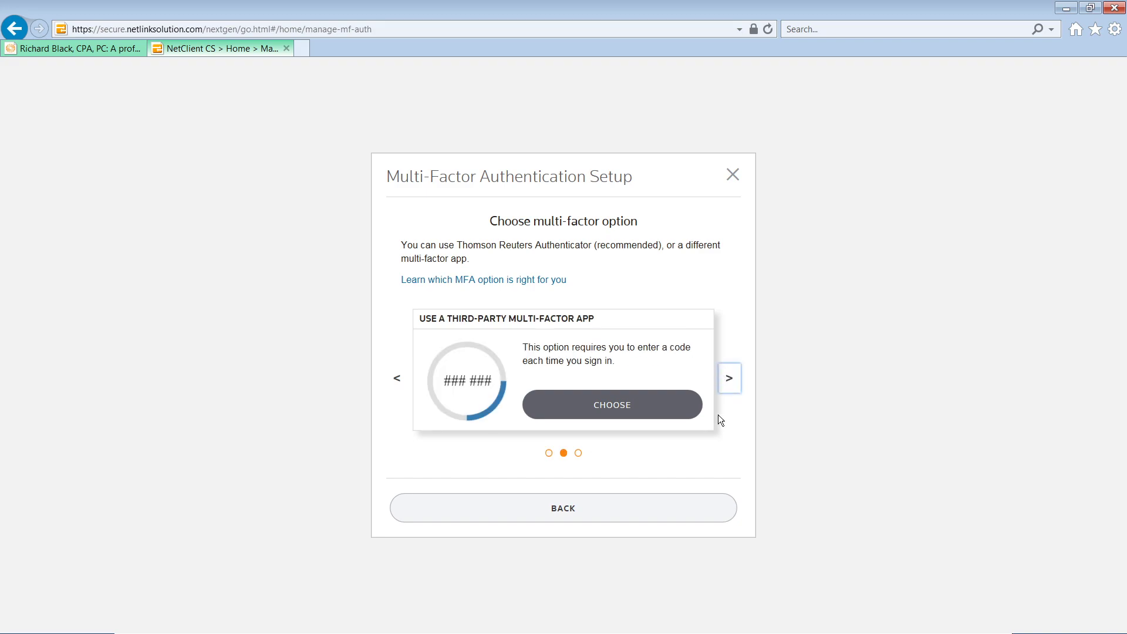
pyautogui.click(729, 378)
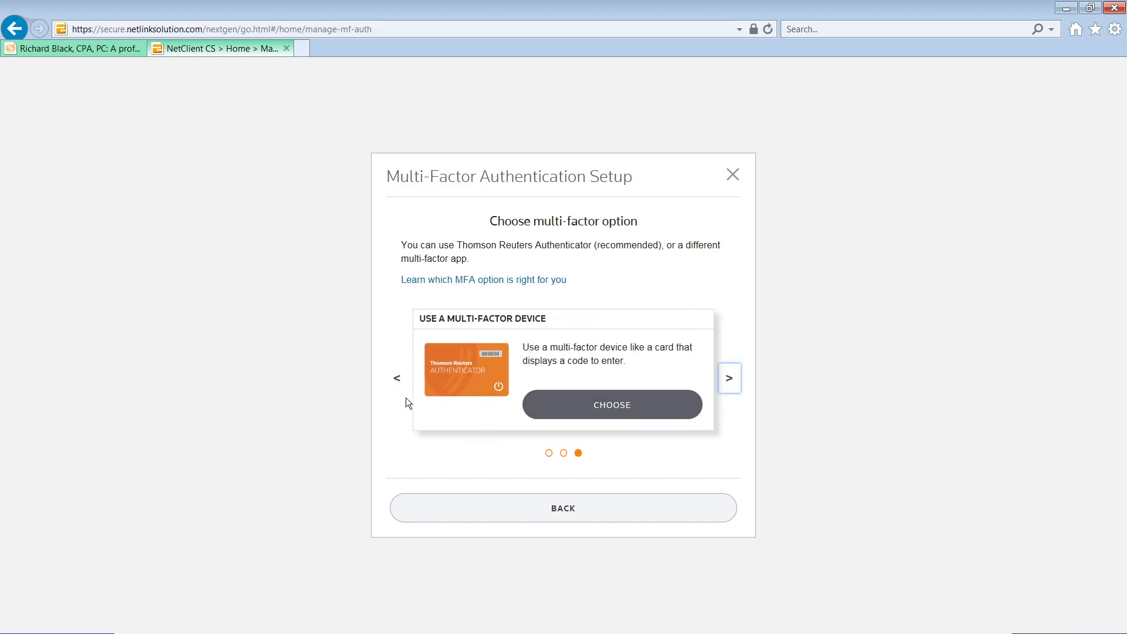
pyautogui.click(396, 384)
pyautogui.click(396, 381)
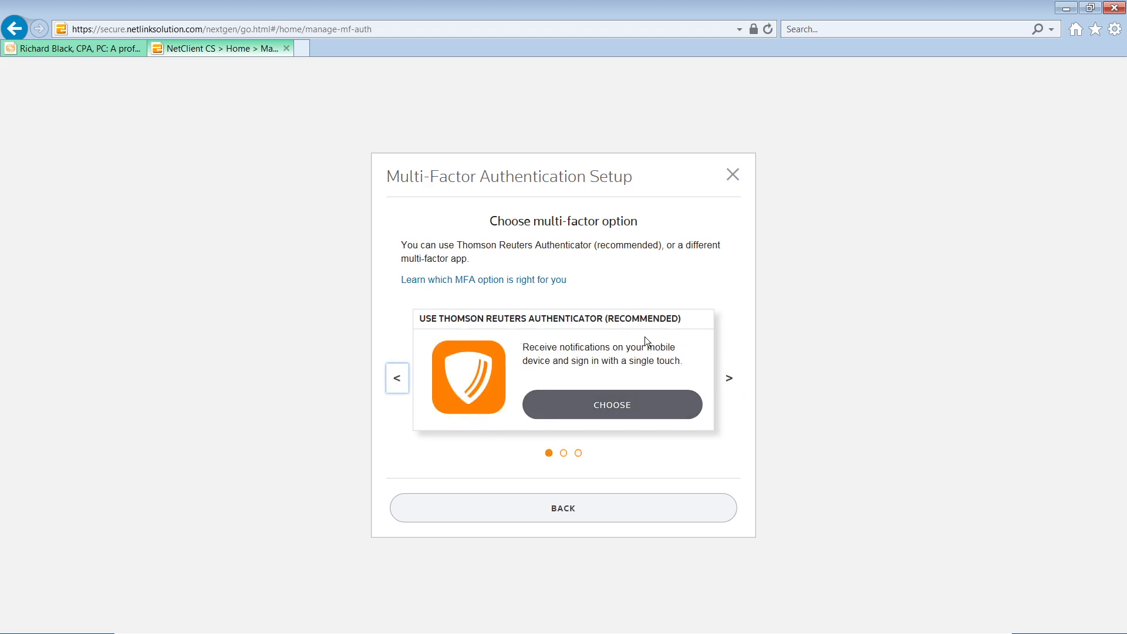
# - Choose Thomson Reuters Authenticator and proceed to the QR code pairing step
pyautogui.click(644, 404)
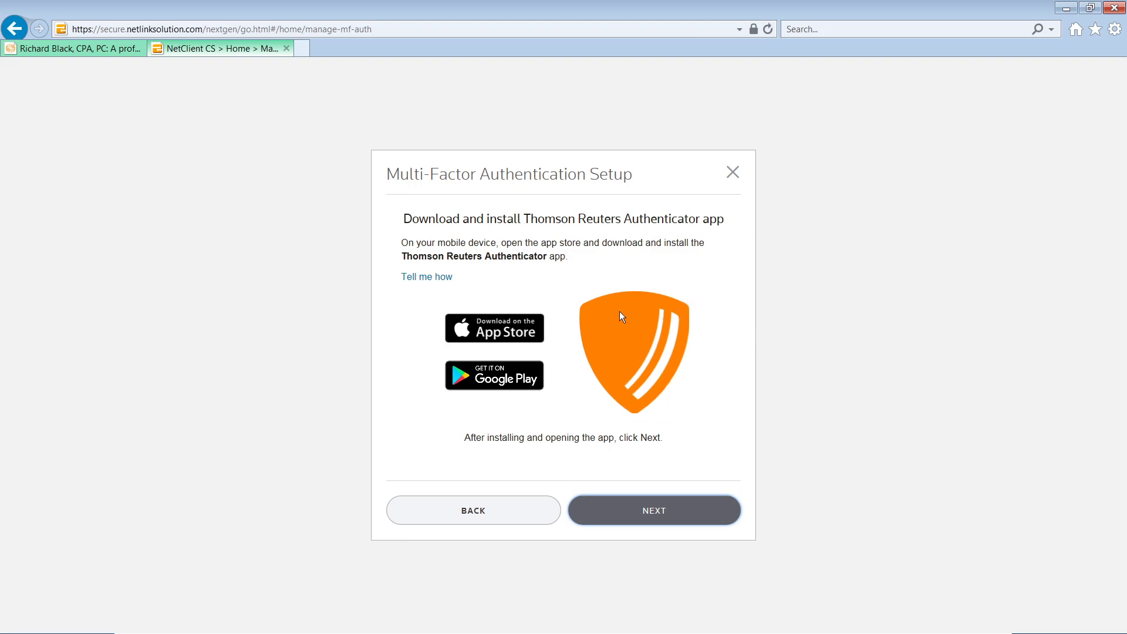
pyautogui.click(657, 504)
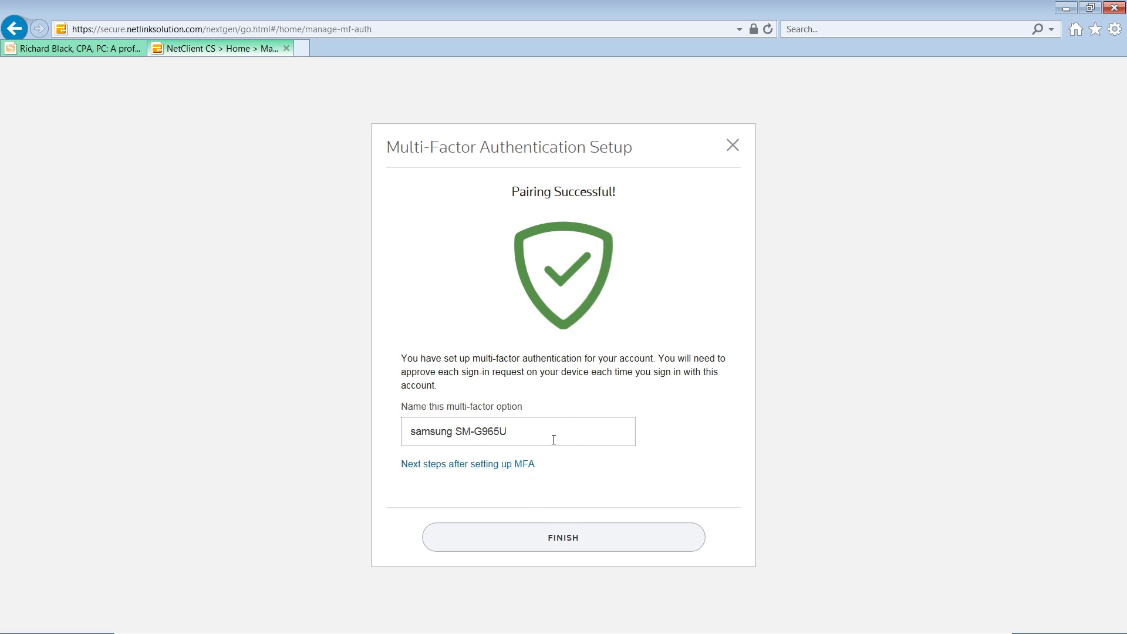
# - Finish pairing samsung SM-G965U and copy the emergency access codes to the clipboard
pyautogui.click(633, 549)
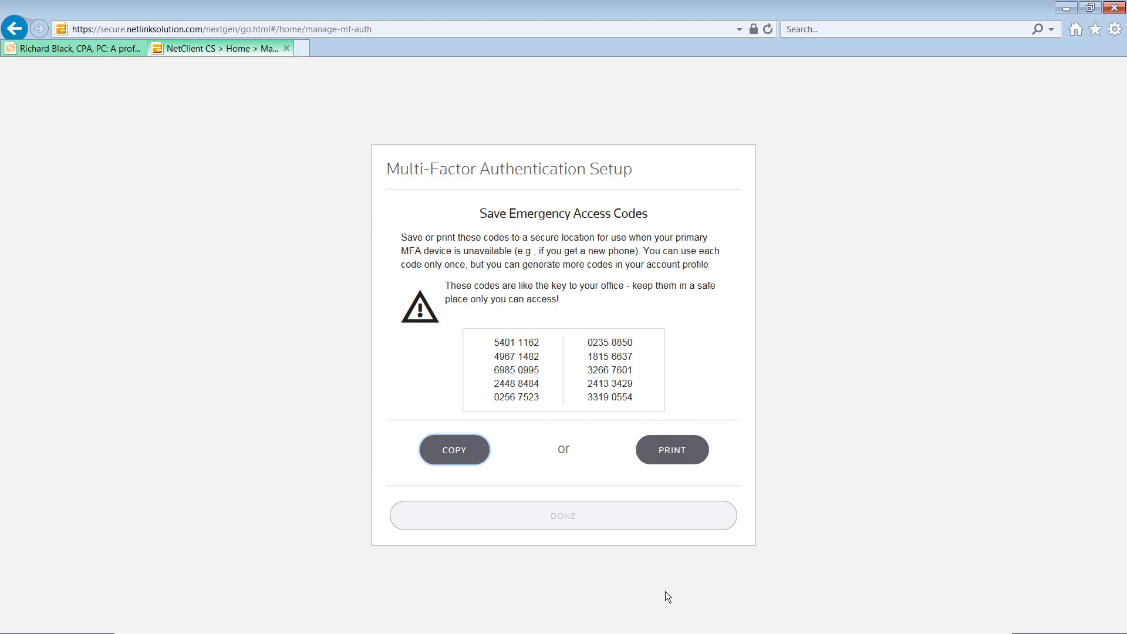
pyautogui.click(465, 450)
pyautogui.click(599, 359)
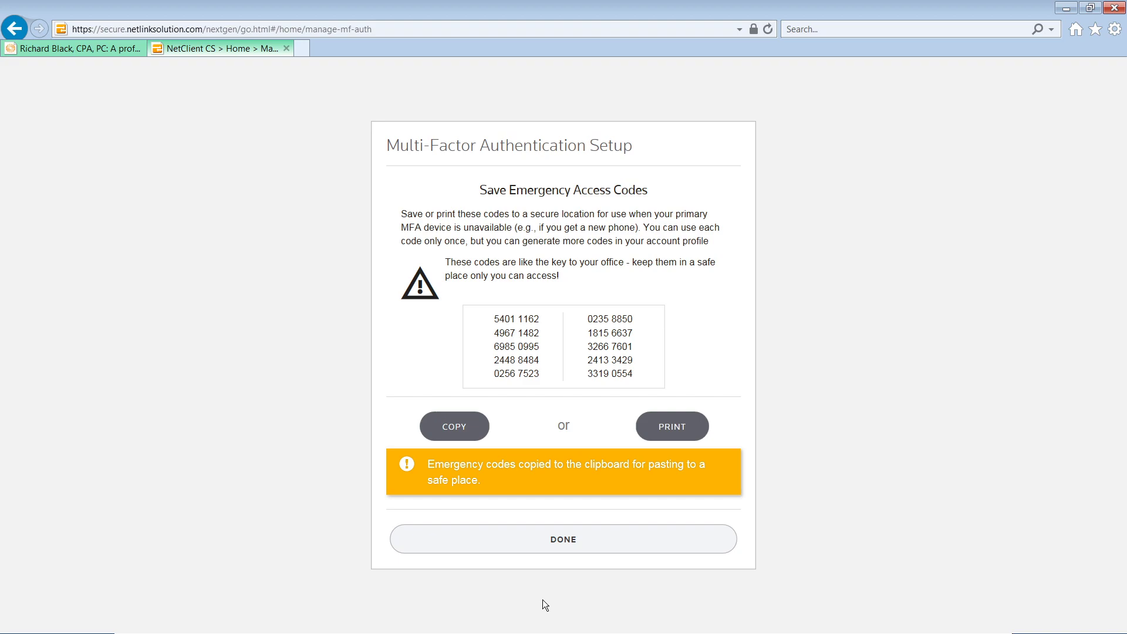
# - Close the MFA setup and log out of NetClient CS
pyautogui.click(592, 538)
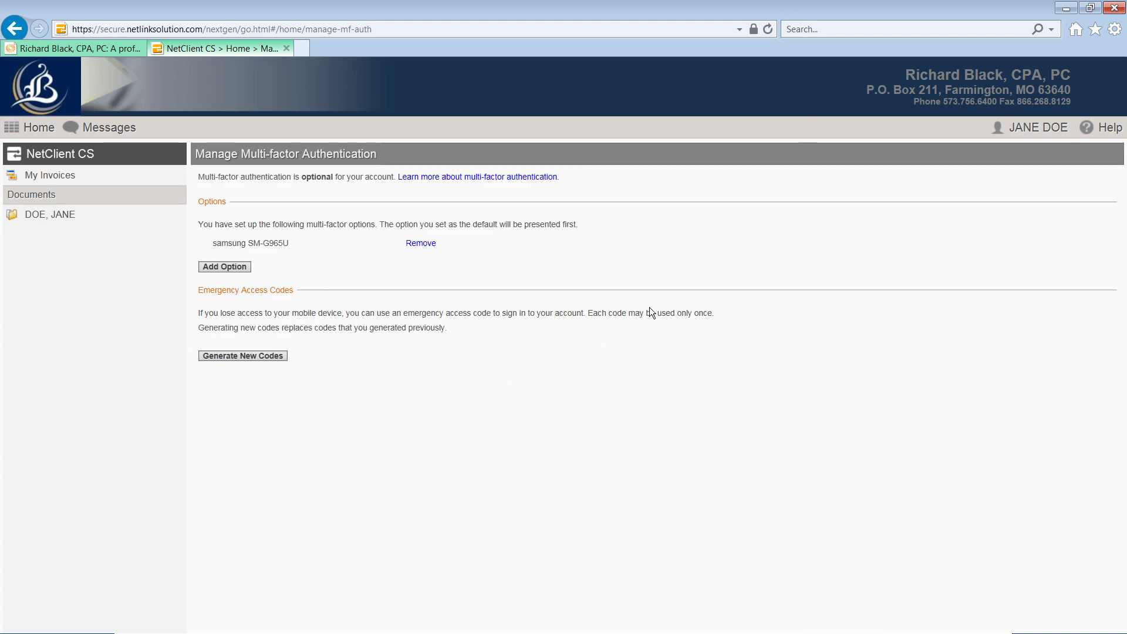
pyautogui.click(1050, 127)
pyautogui.click(1001, 270)
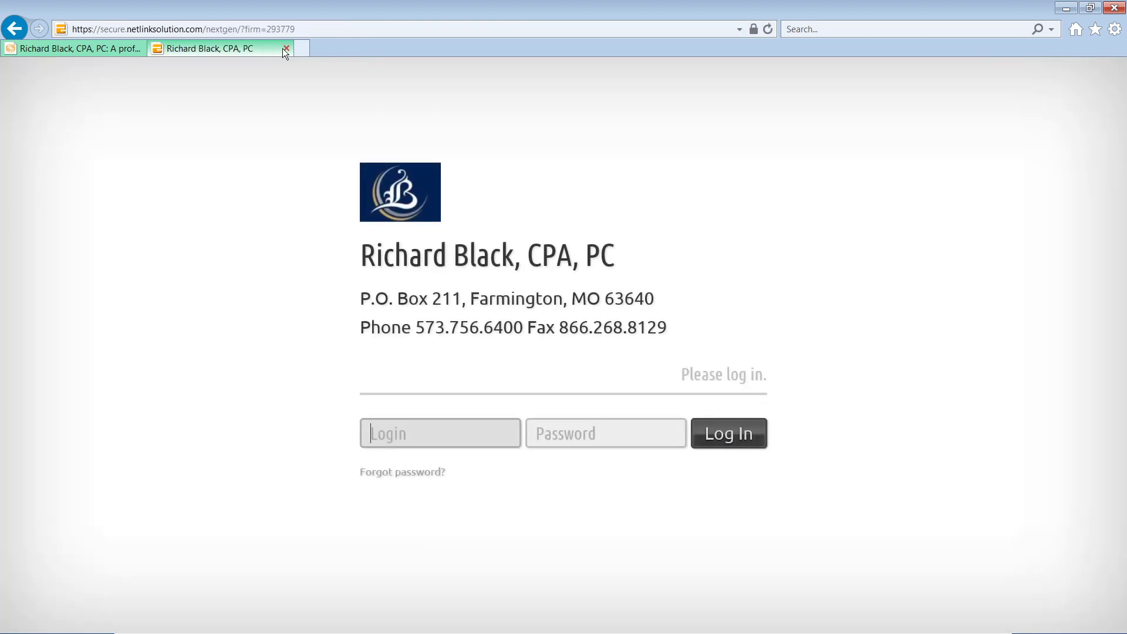
# - Go from the Richard Black CPA home page to the Client Portal login
pyautogui.click(286, 48)
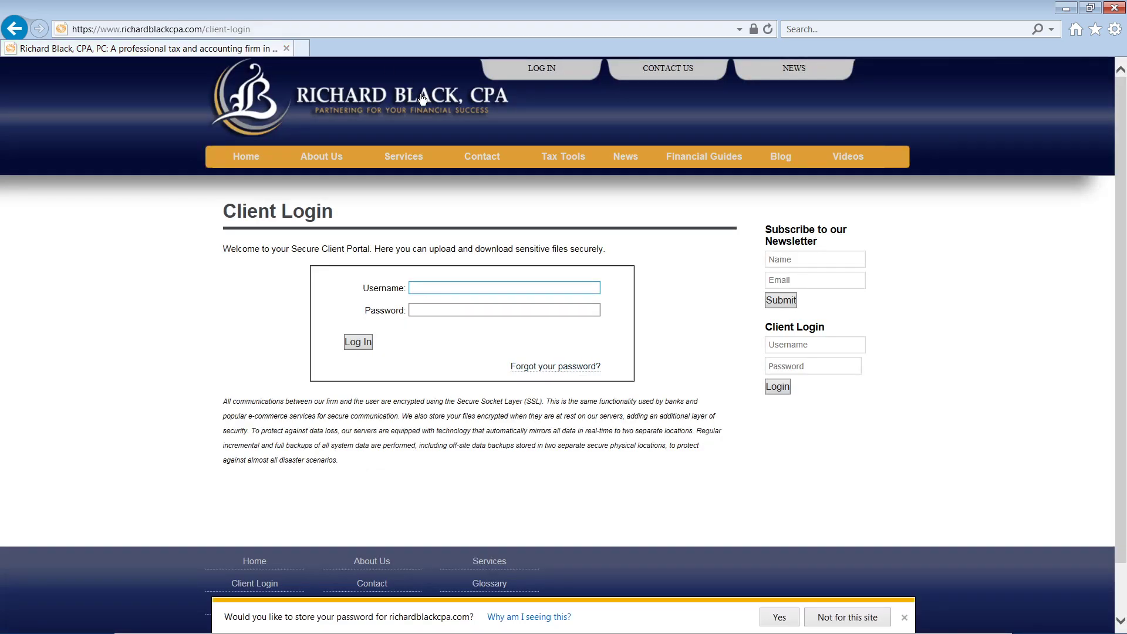
pyautogui.click(268, 115)
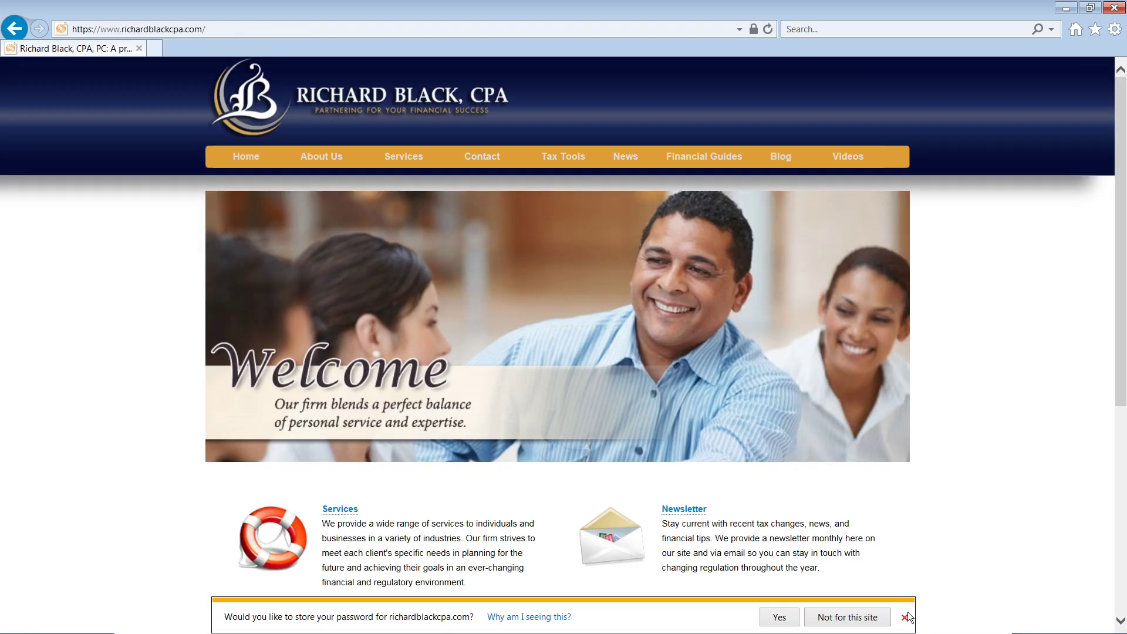
pyautogui.click(904, 617)
pyautogui.scroll(-5, 646, 411)
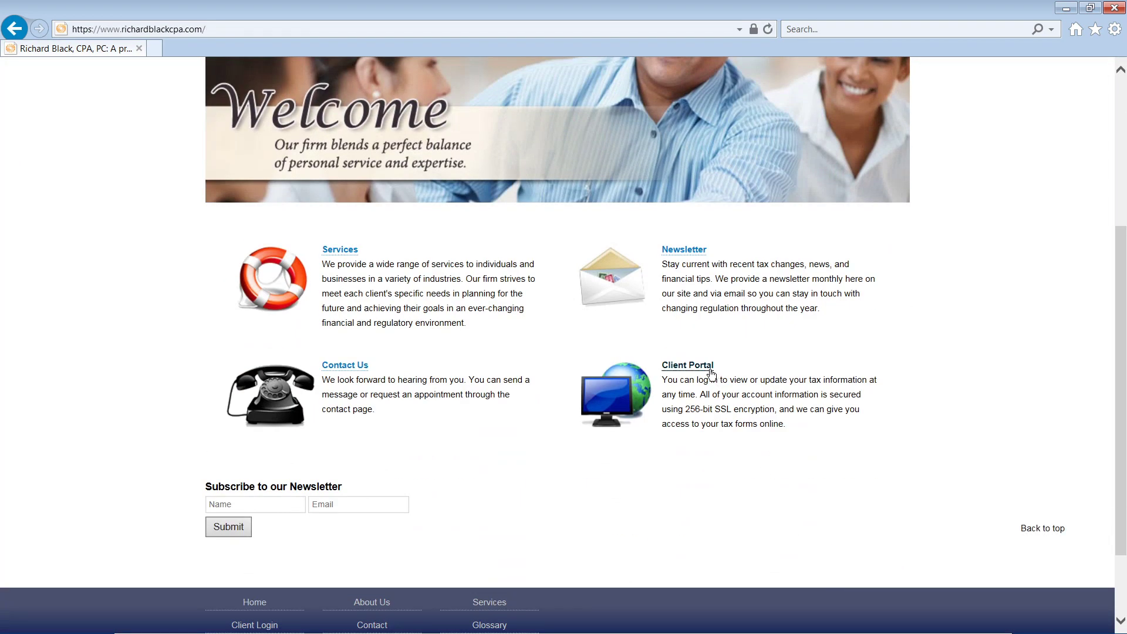
pyautogui.click(617, 390)
# - Submit the client login with the account username and password
pyautogui.click(543, 286)
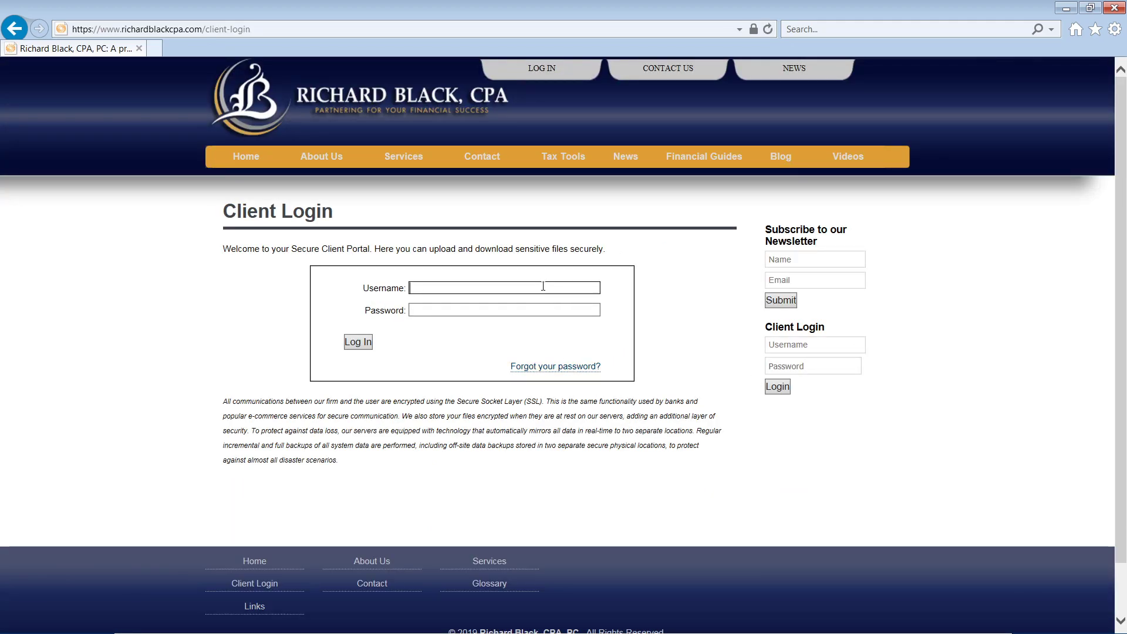
pyautogui.write('Doe@Jane')
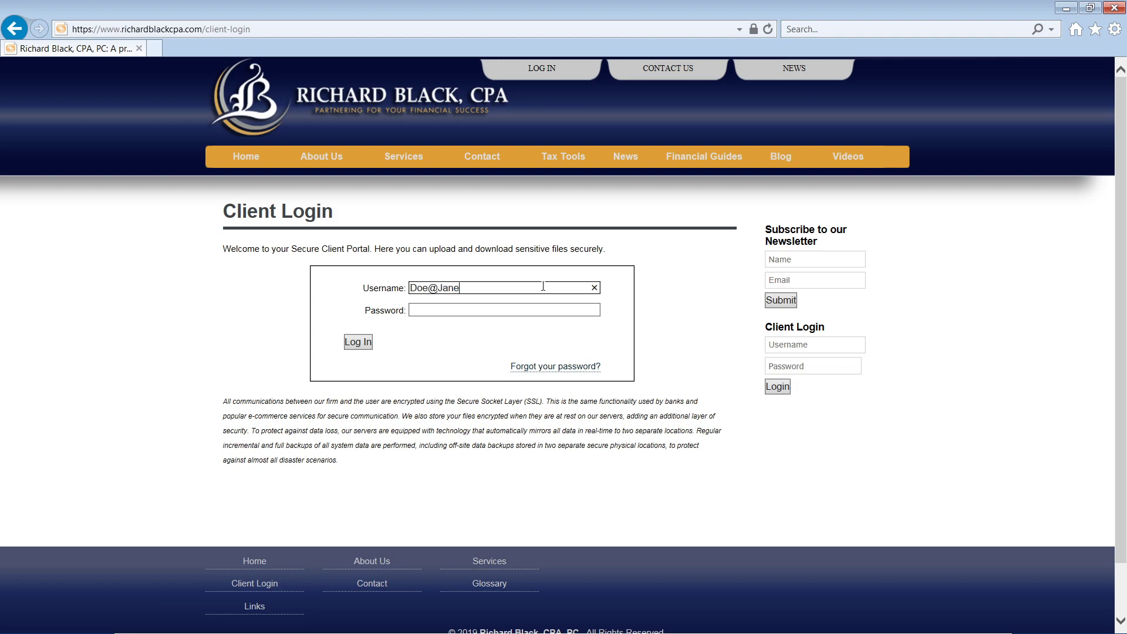
pyautogui.press('Tab')
pyautogui.write('passw')
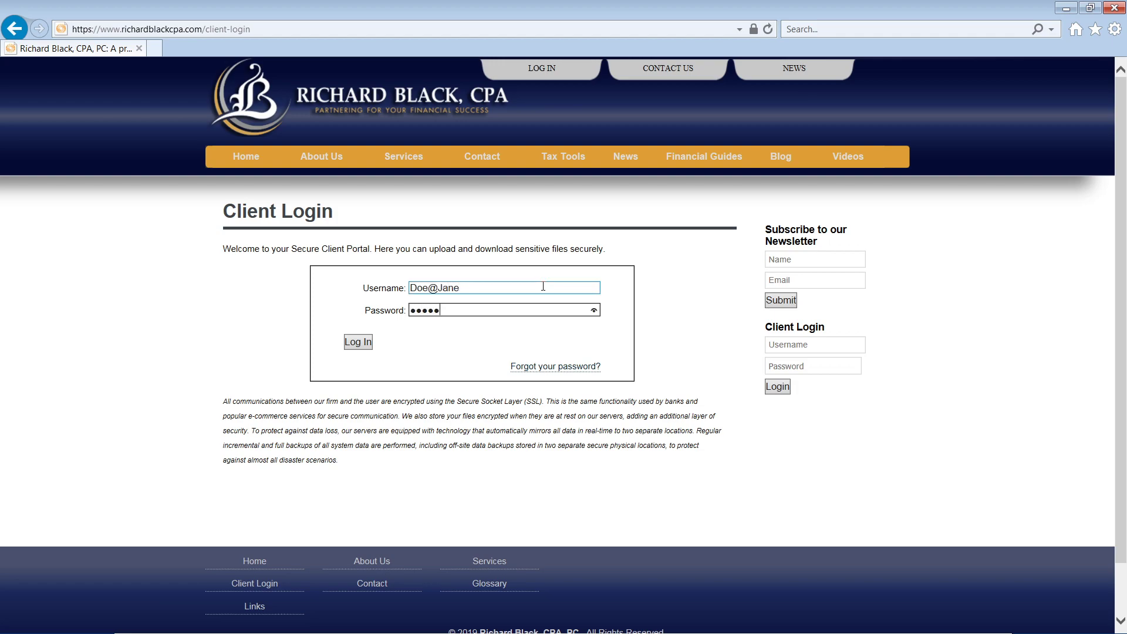
pyautogui.write('or')
pyautogui.press('Return')
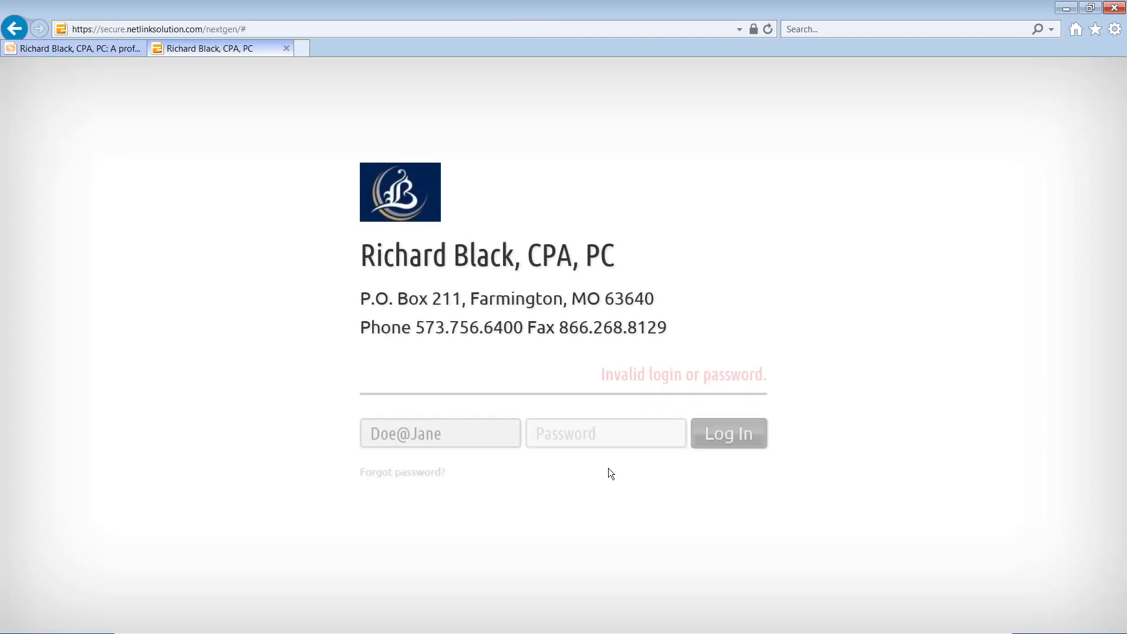
# - Log in again with the corrected password to trigger the Authenticator approval prompt
pyautogui.click(576, 430)
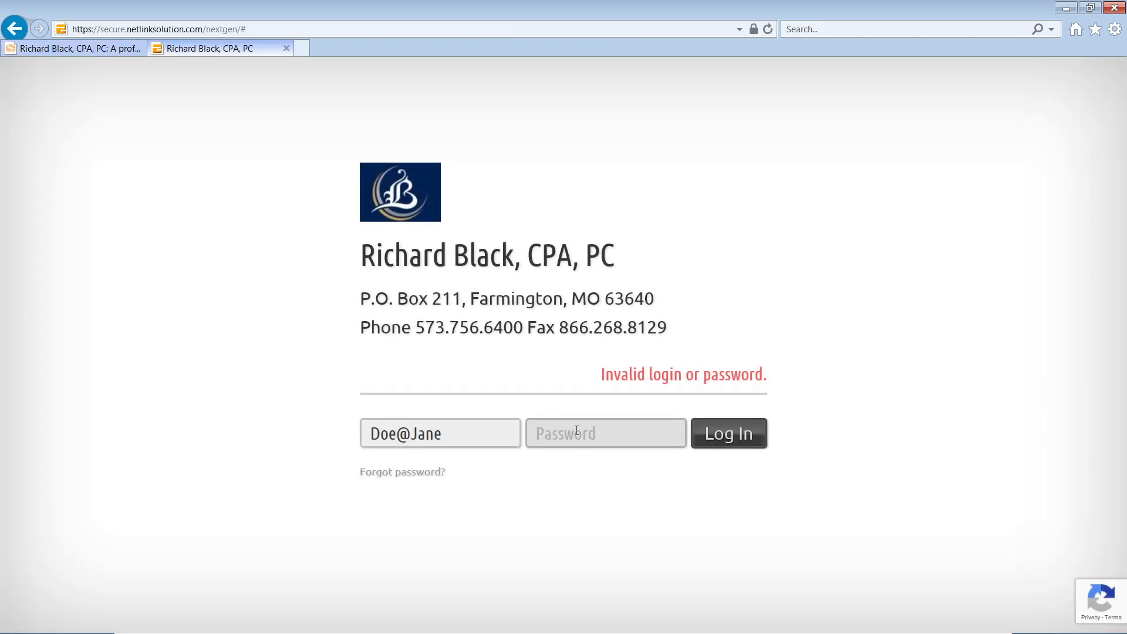
pyautogui.write('*****')
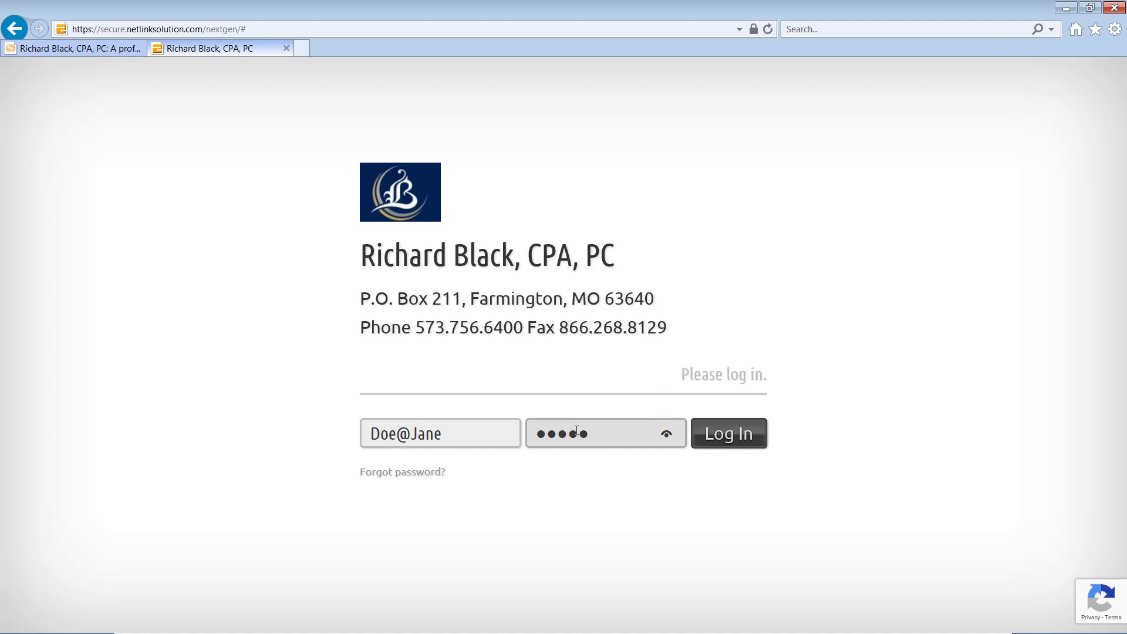
pyautogui.write('***')
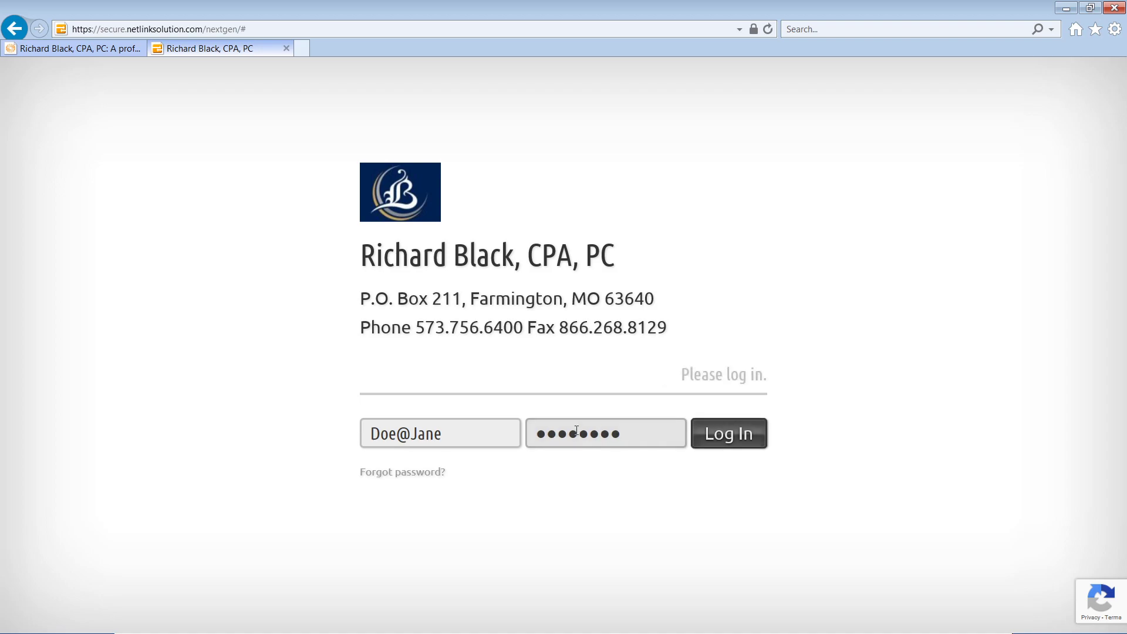
pyautogui.click(729, 433)
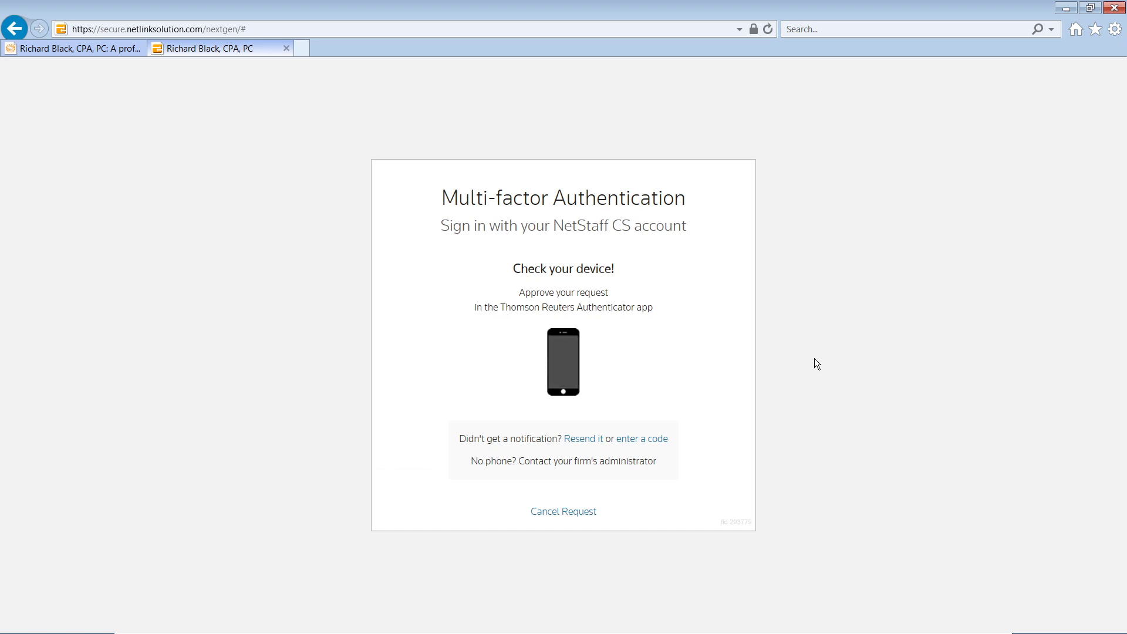